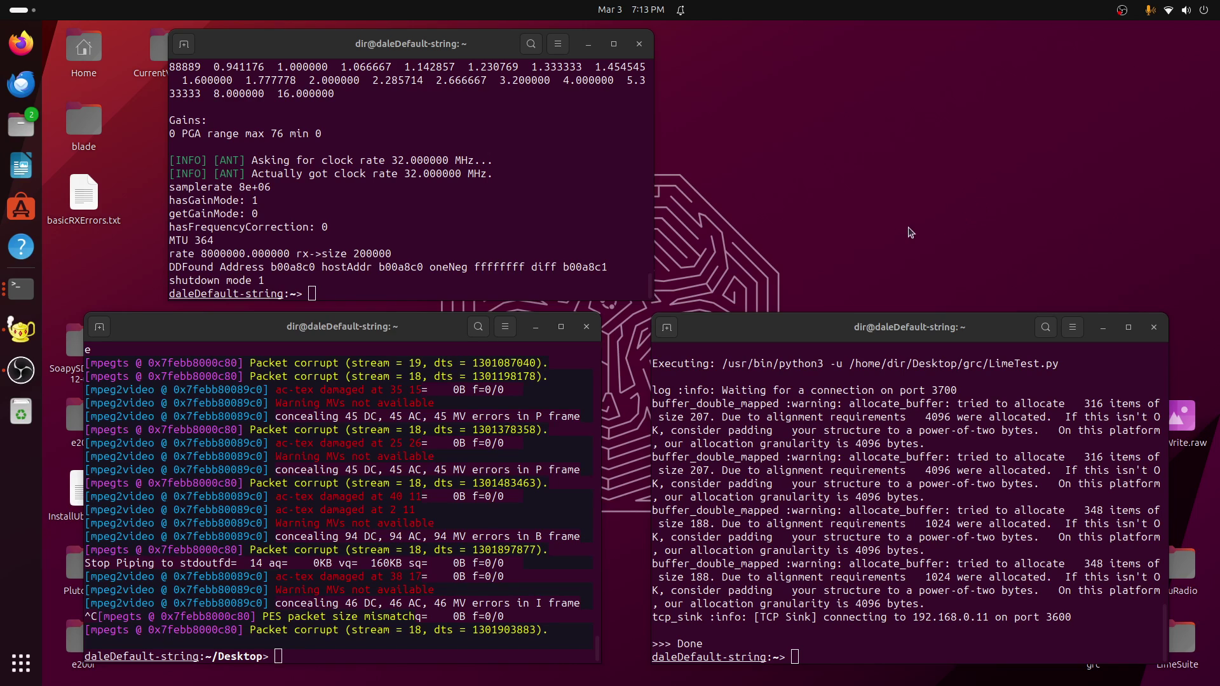
- Launch iqSDR.x from the top terminal
click(424, 278)
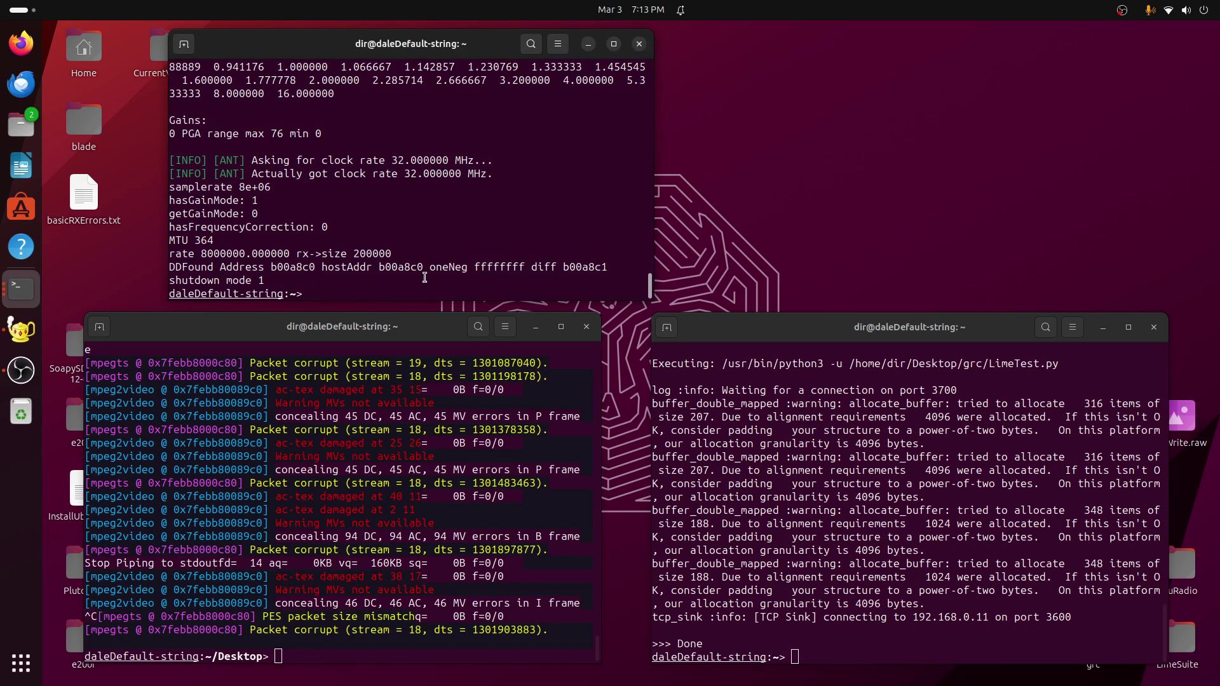
text(iqSDR.x)
key(Return)
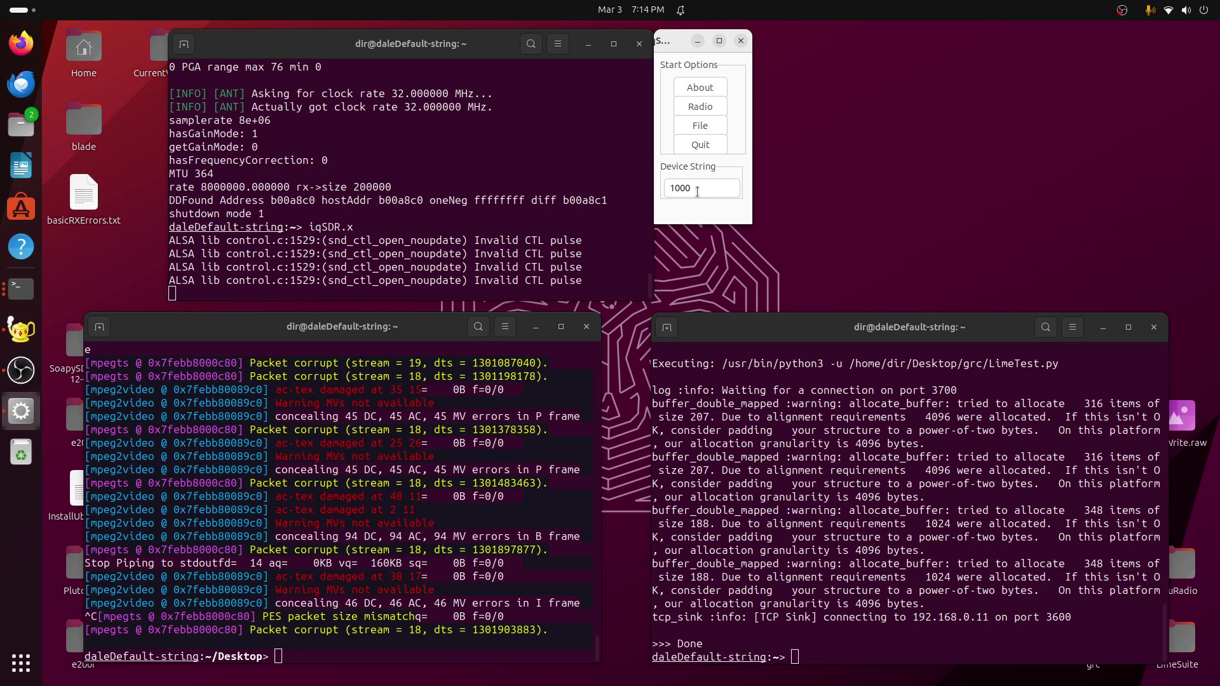
- Replace iqSDR's device string with addr=192.168.1.10
click(694, 190)
key(BackSpace)
key(BackSpace)
key(BackSpace)
text(68)
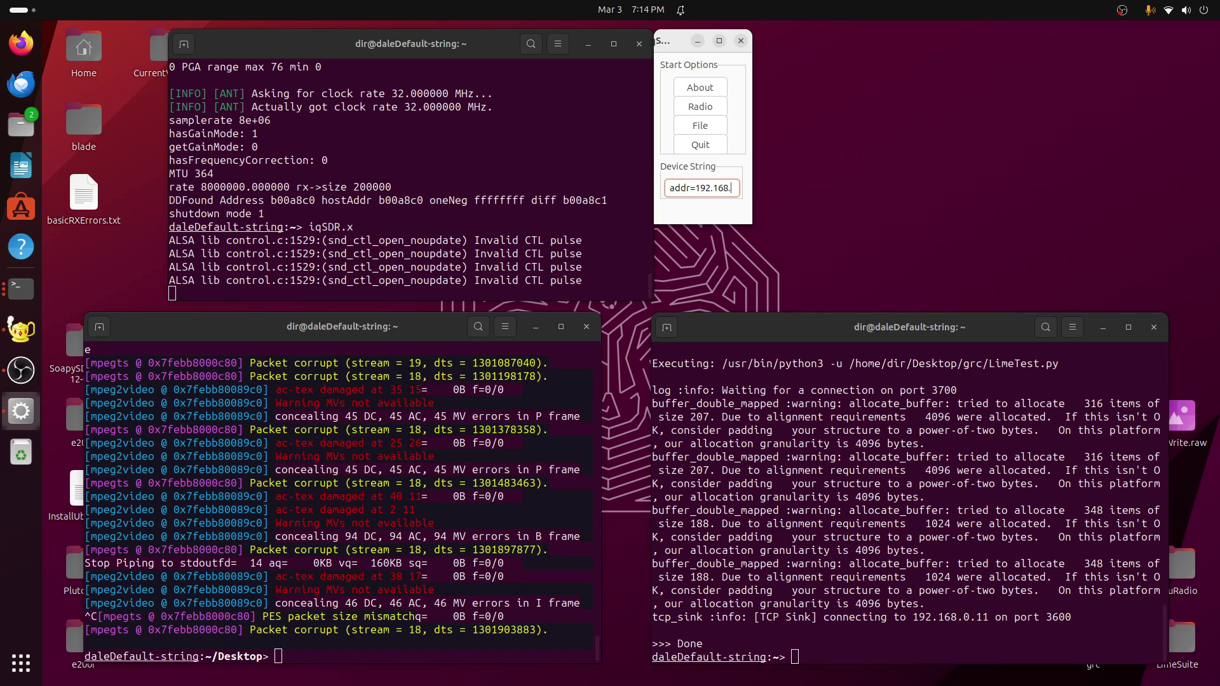
text(.1.10)
- Start the radio and set frequency 605 and sample rate 8000000 in Device Select
click(706, 106)
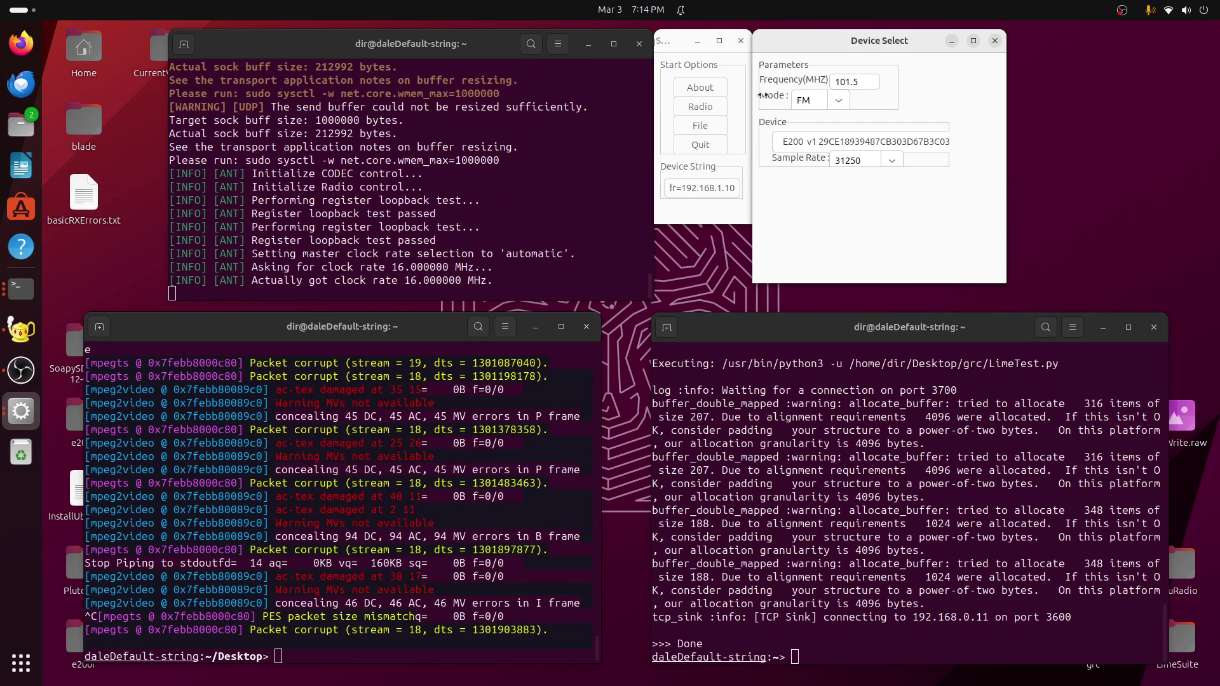
drag(838, 40, 349, 57)
click(368, 99)
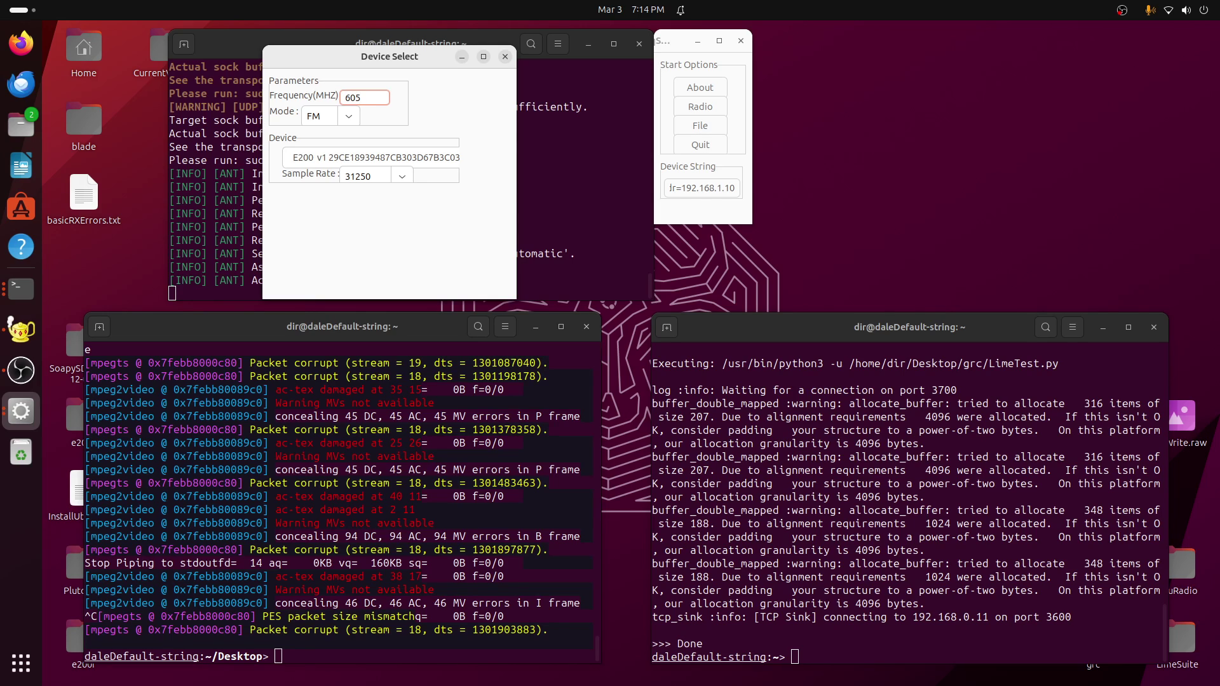
click(382, 175)
key(BackSpace)
key(BackSpace)
- Open the E200 device's receiver window and reposition it
click(390, 160)
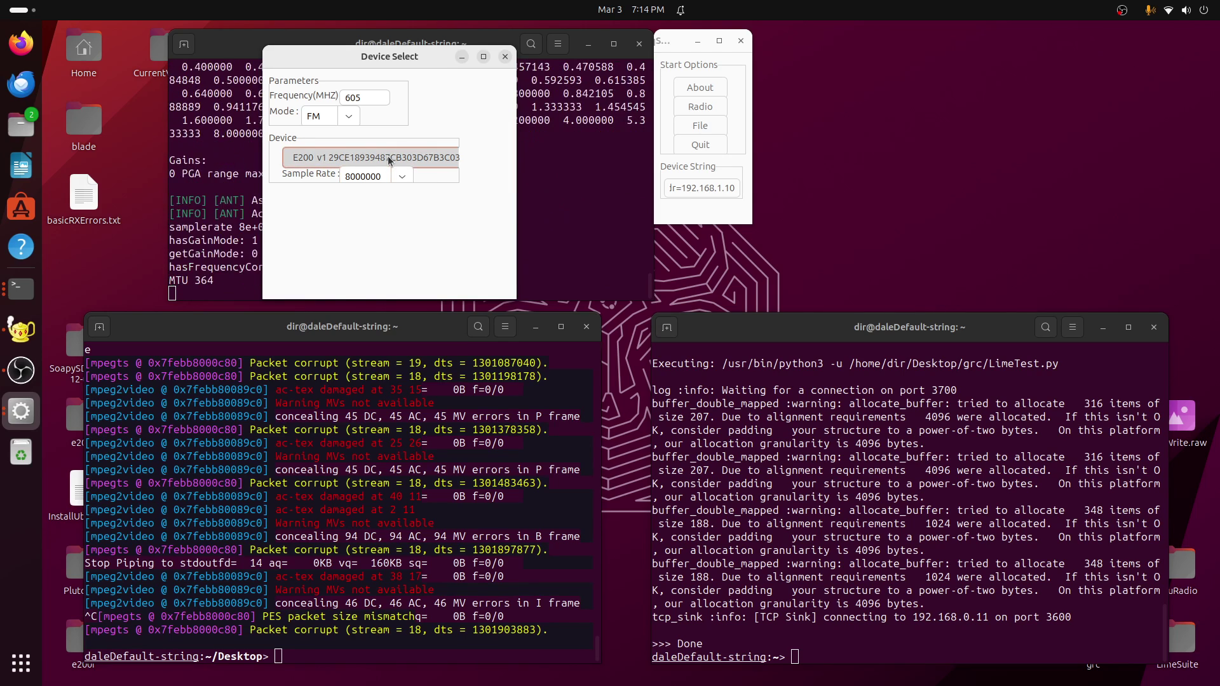
drag(303, 36, 362, 39)
click(526, 211)
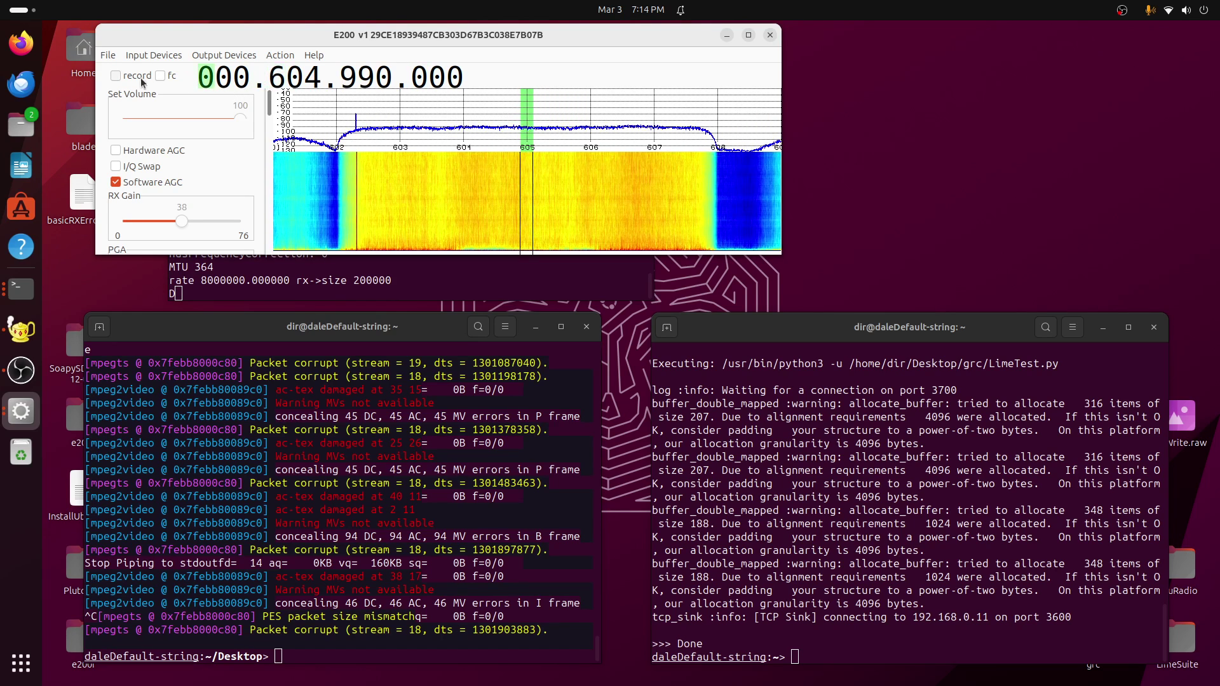
- Lock tuning at 605 MHz with the fc checkbox and scroll the settings panel
click(160, 76)
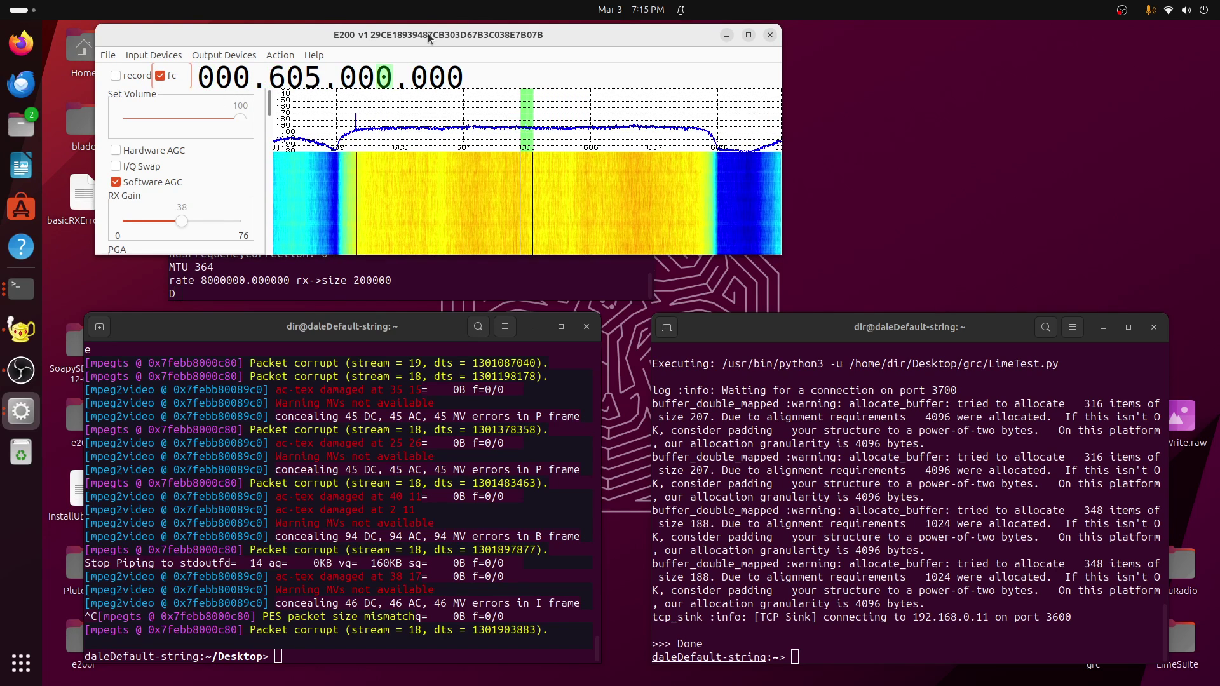
drag(429, 38, 453, 37)
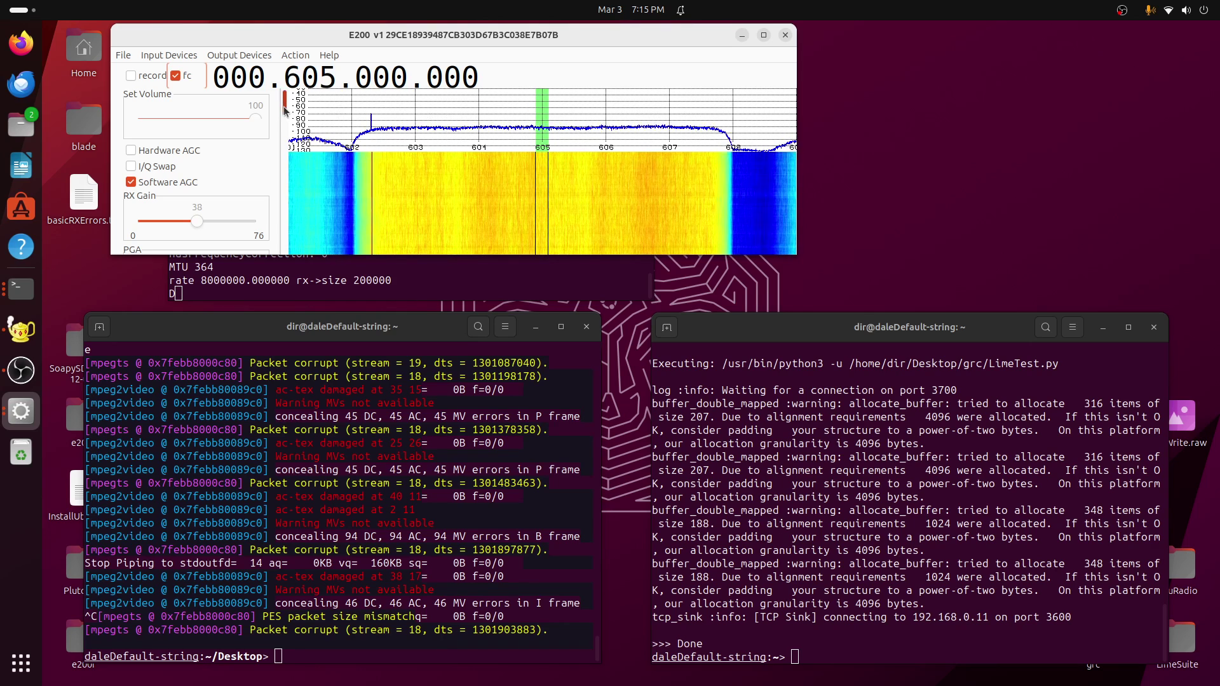
drag(284, 110, 290, 184)
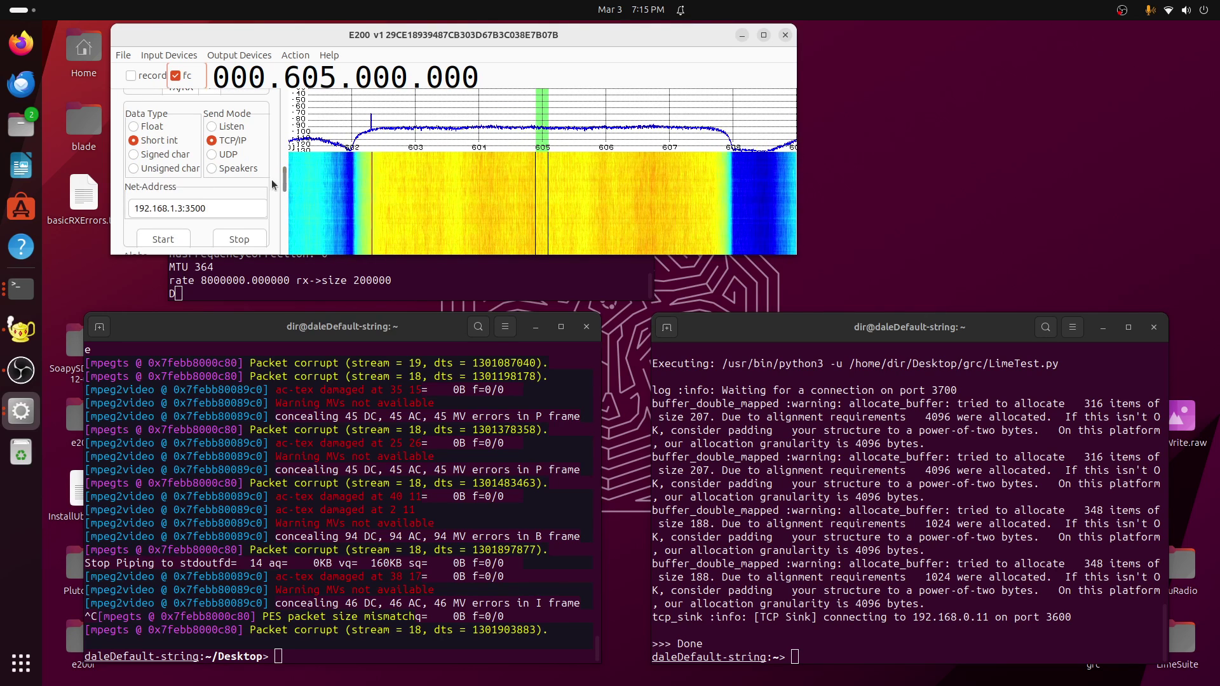
- Stream Float data to net address 192.168.0.11:3700
click(134, 126)
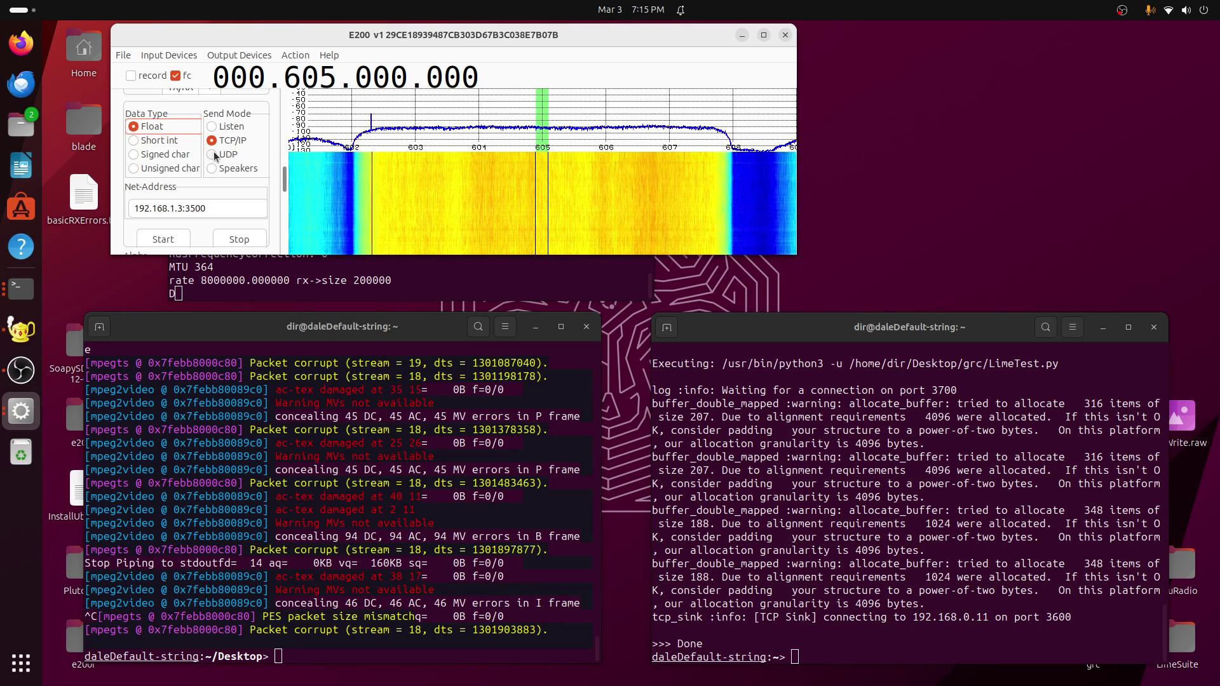
click(211, 209)
key(BackSpace)
key(BackSpace)
key(BackSpace)
key(BackSpace)
key(BackSpace)
key(BackSpace)
key(BackSpace)
key(BackSpace)
text(0.11)
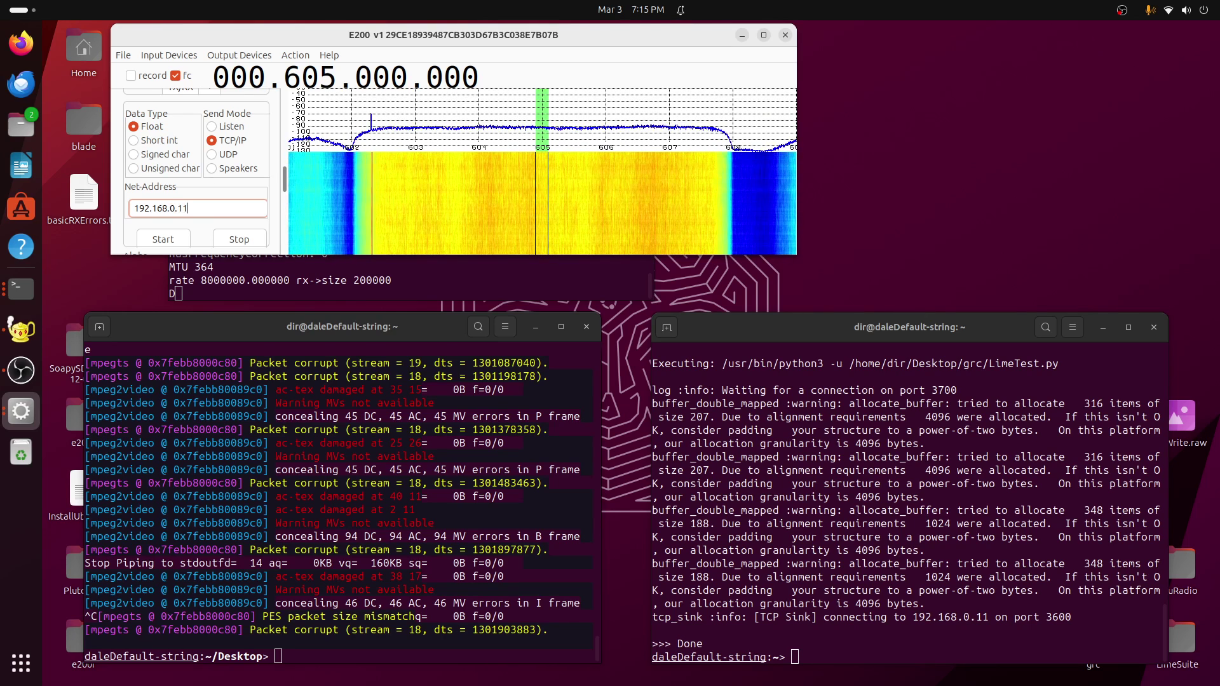
text(:)
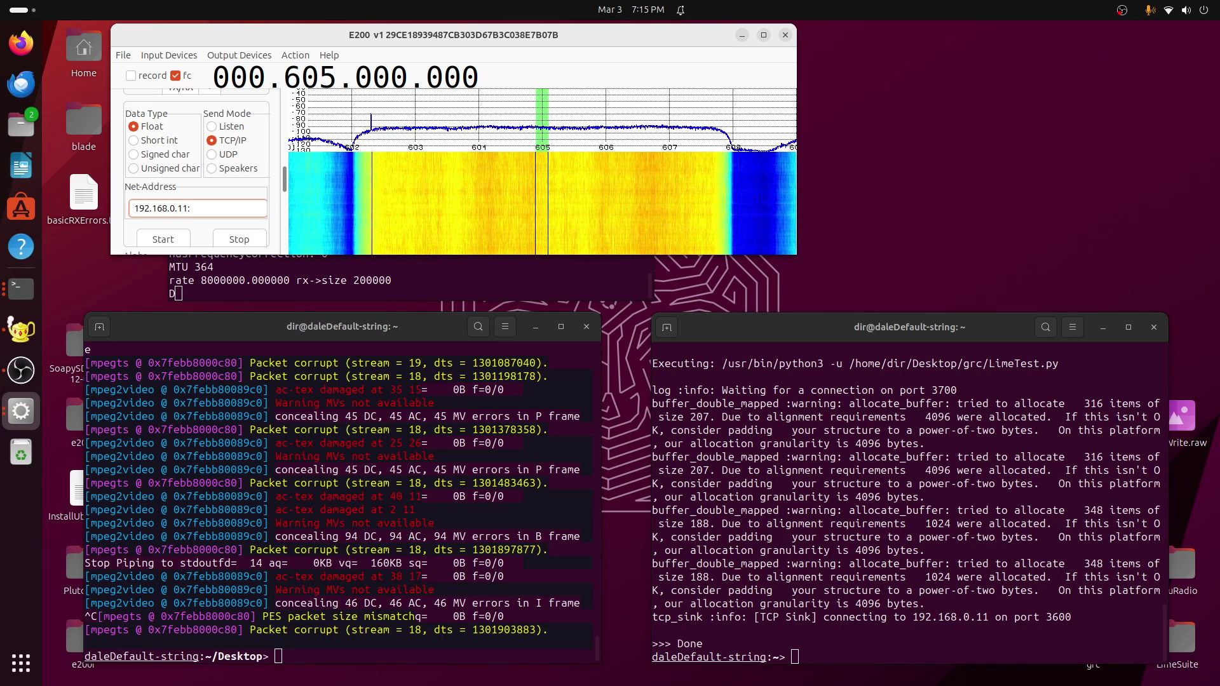
text(3700)
- Relaunch GNU Radio Companion with LimeTest20.grc, move it aside, and raise the video terminal
click(802, 326)
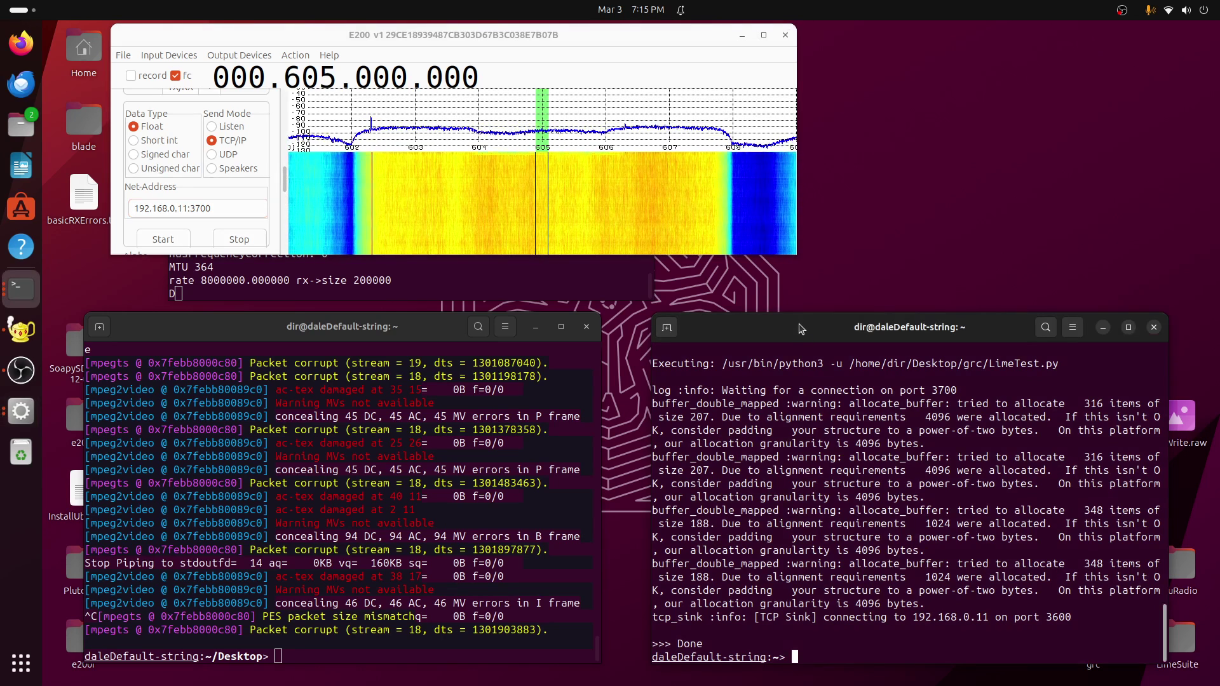
key(Up)
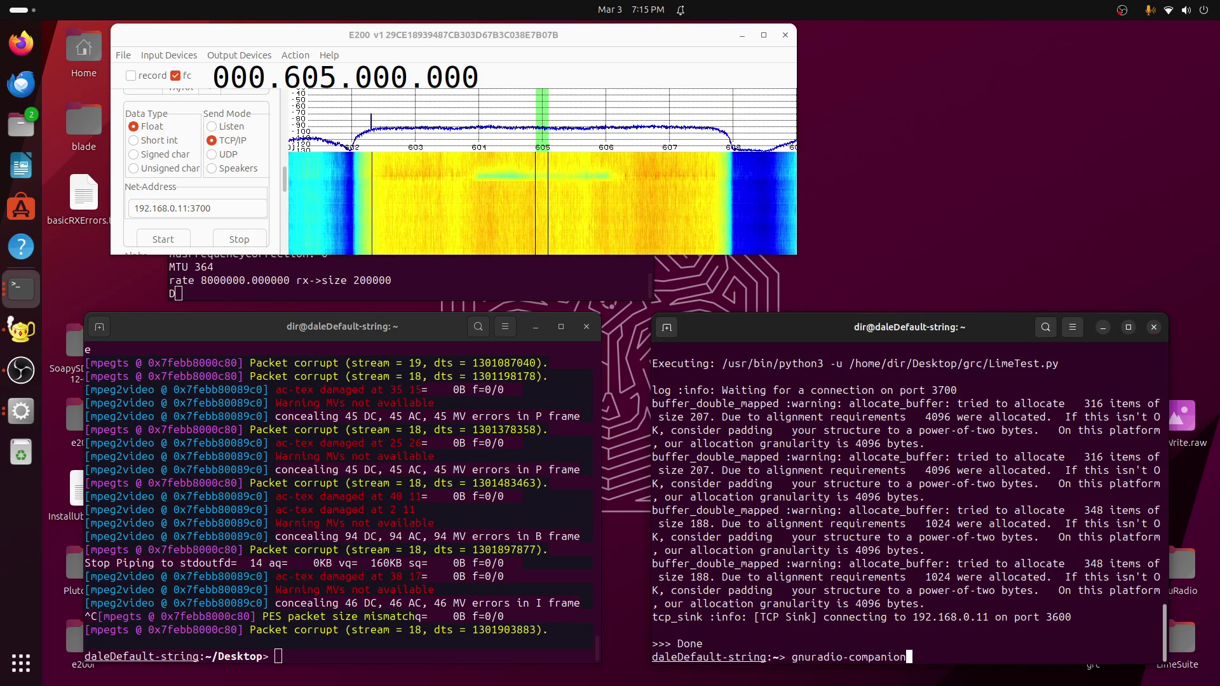
key(Return)
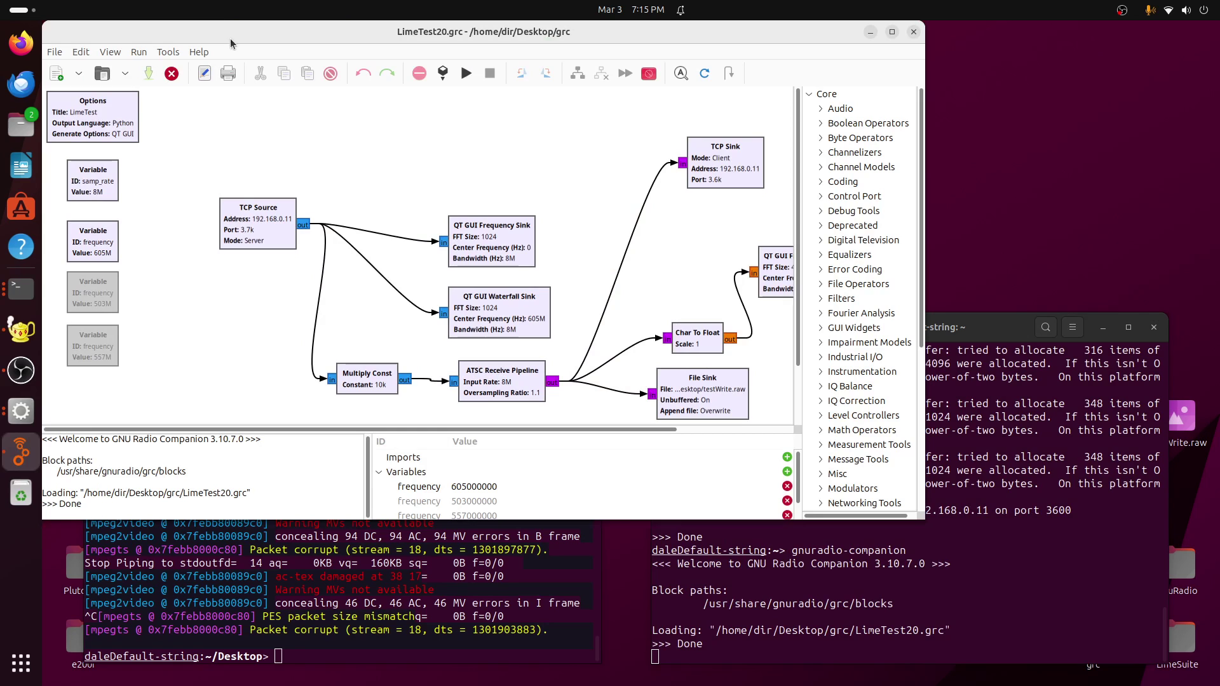
drag(239, 29, 498, 124)
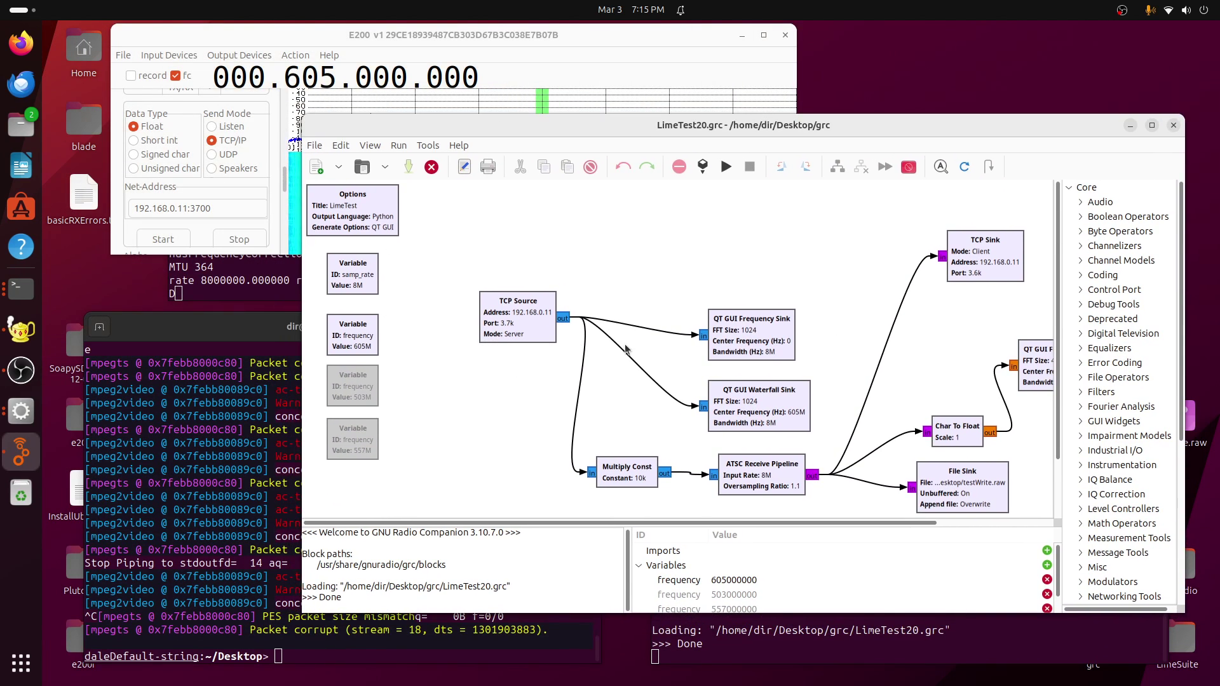
click(243, 344)
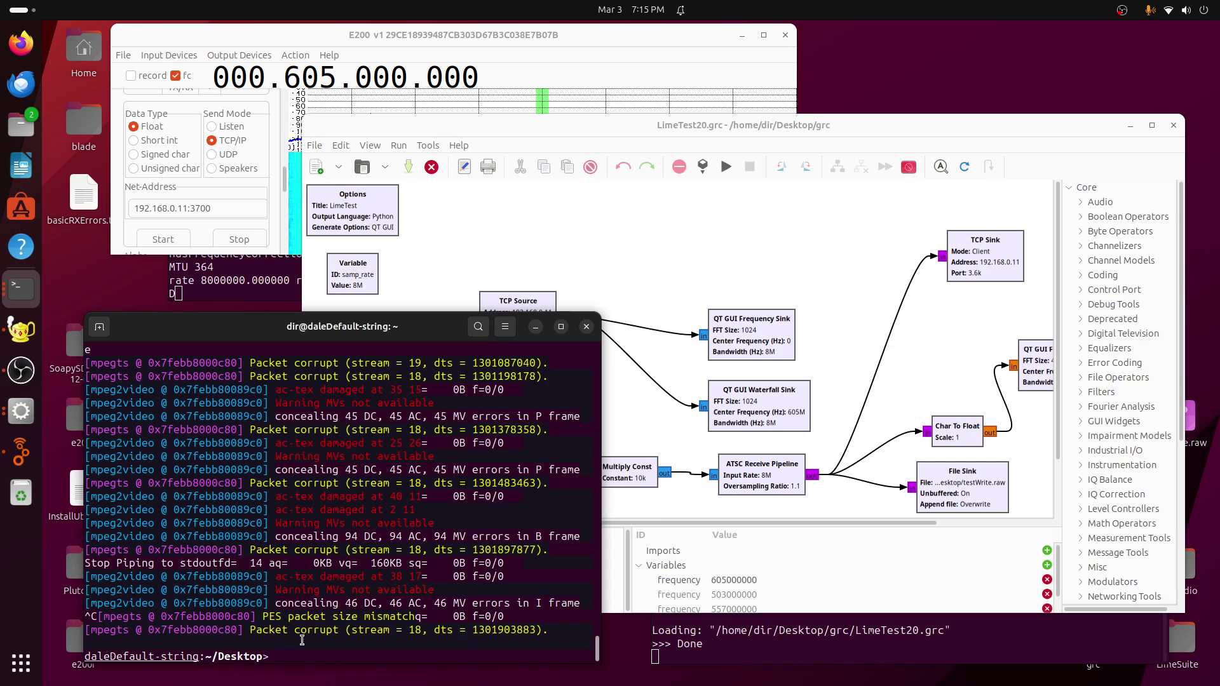
- Rerun the iqSDR-to-ffplay pipeline command and move the Start Options and flowgraph windows aside
key(Up)
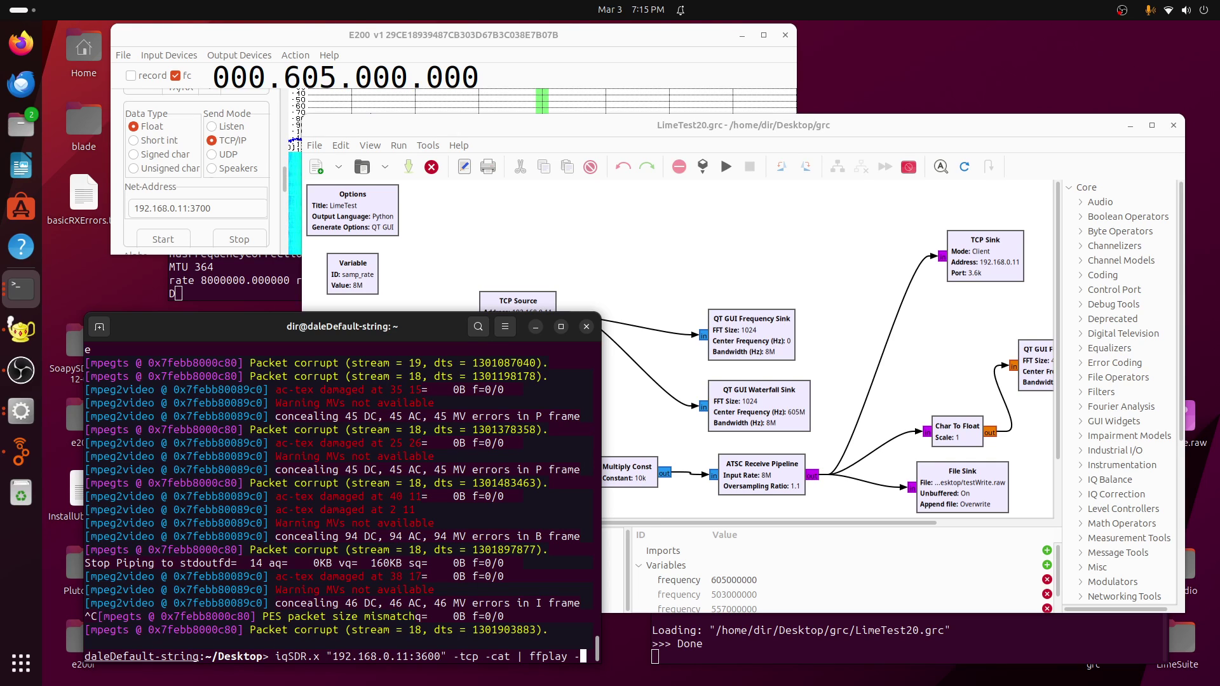
key(Return)
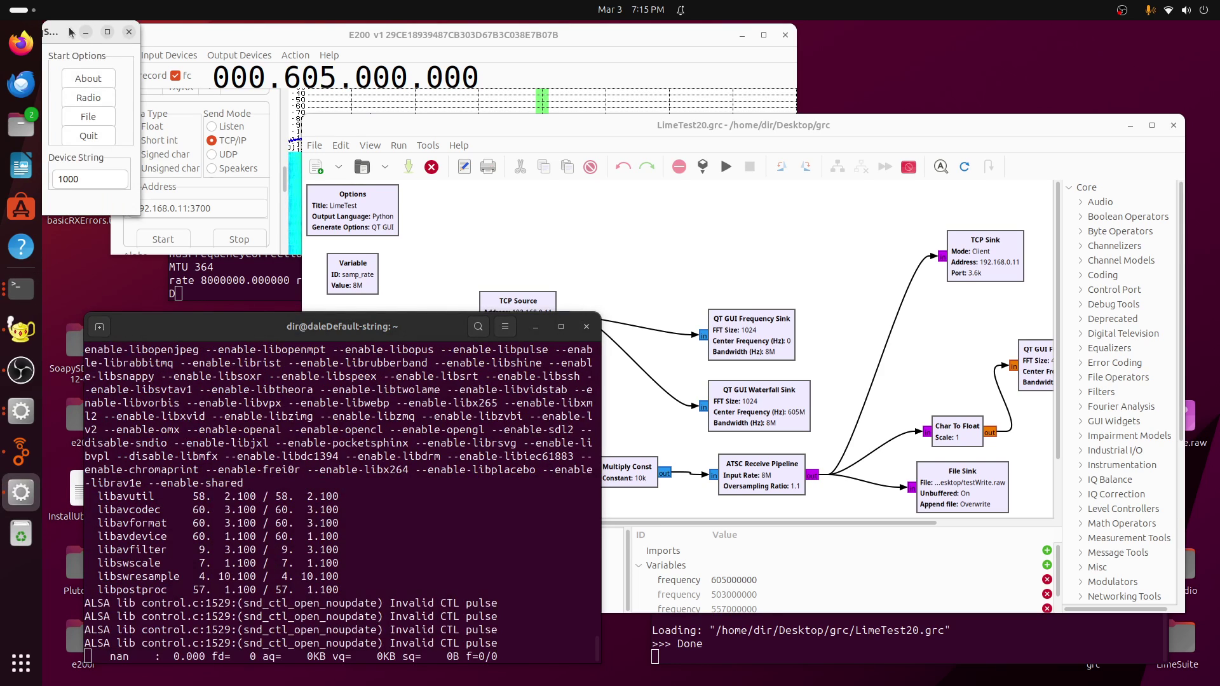
drag(74, 39, 93, 393)
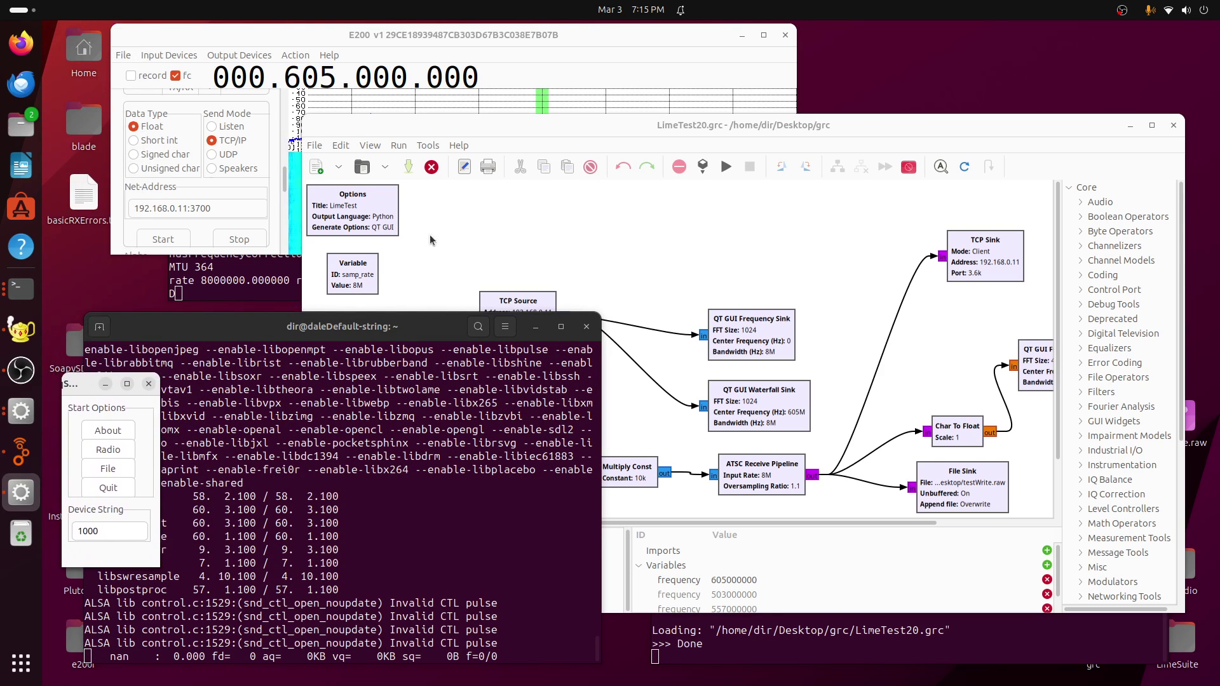
drag(762, 127, 930, 116)
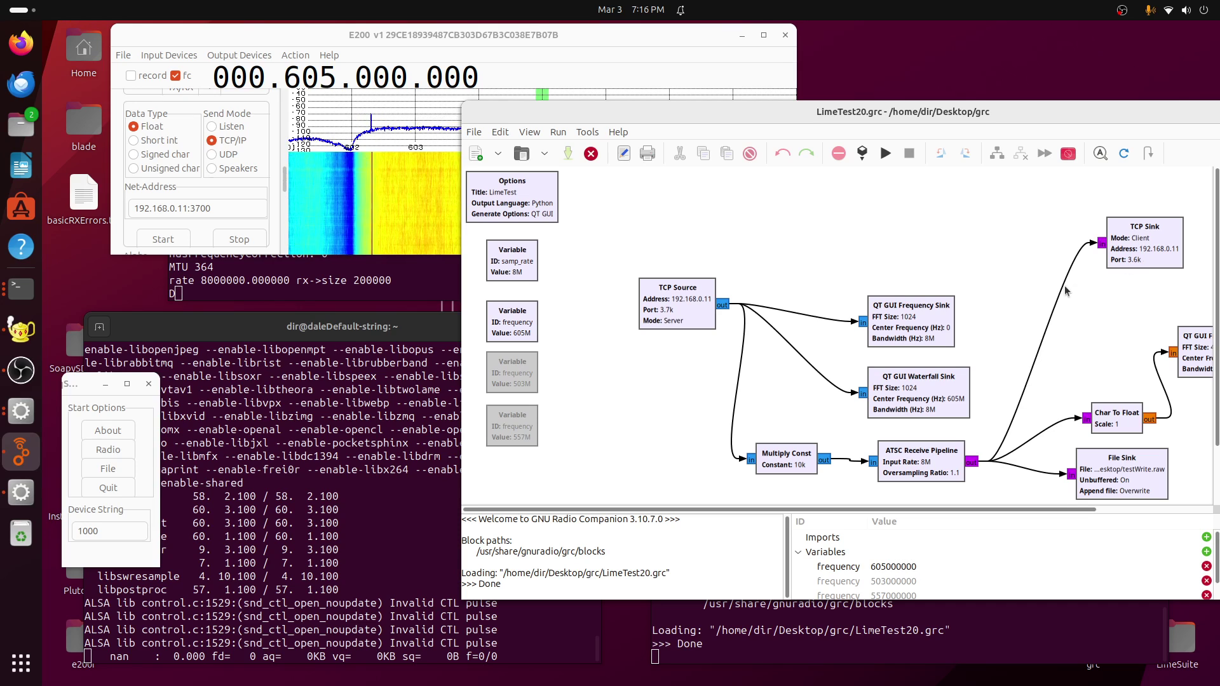
- Execute the LimeTest20 flowgraph and start E200 streaming from iqSDR
click(886, 155)
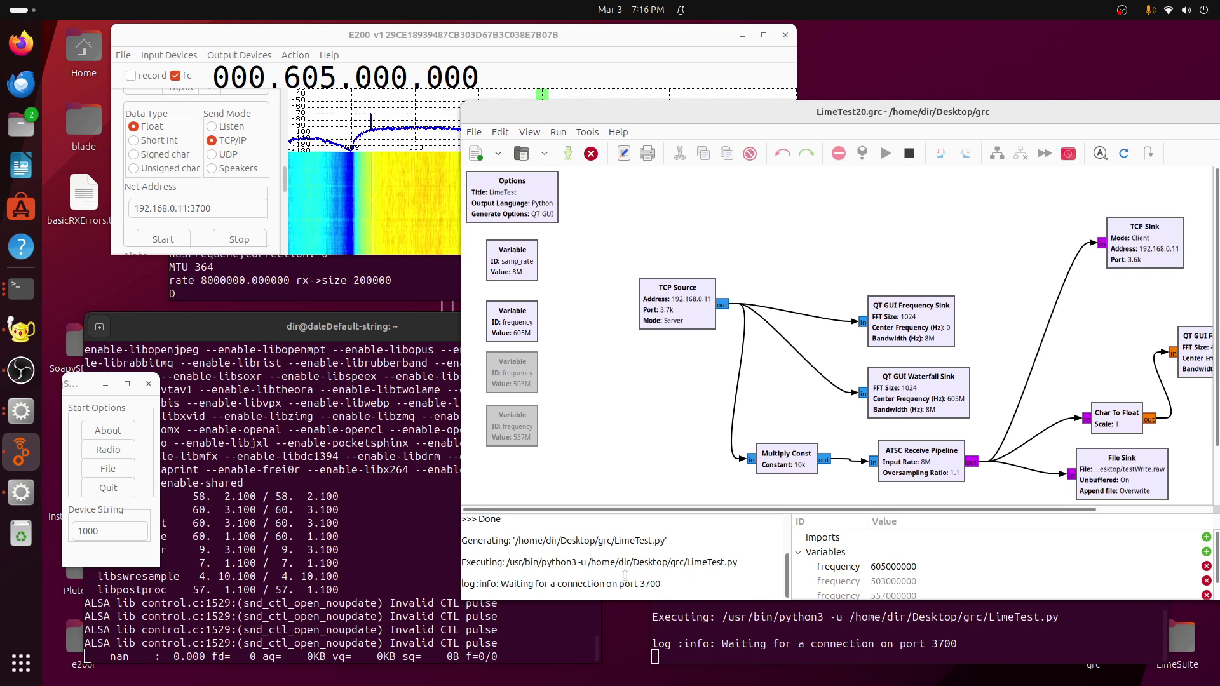
click(253, 31)
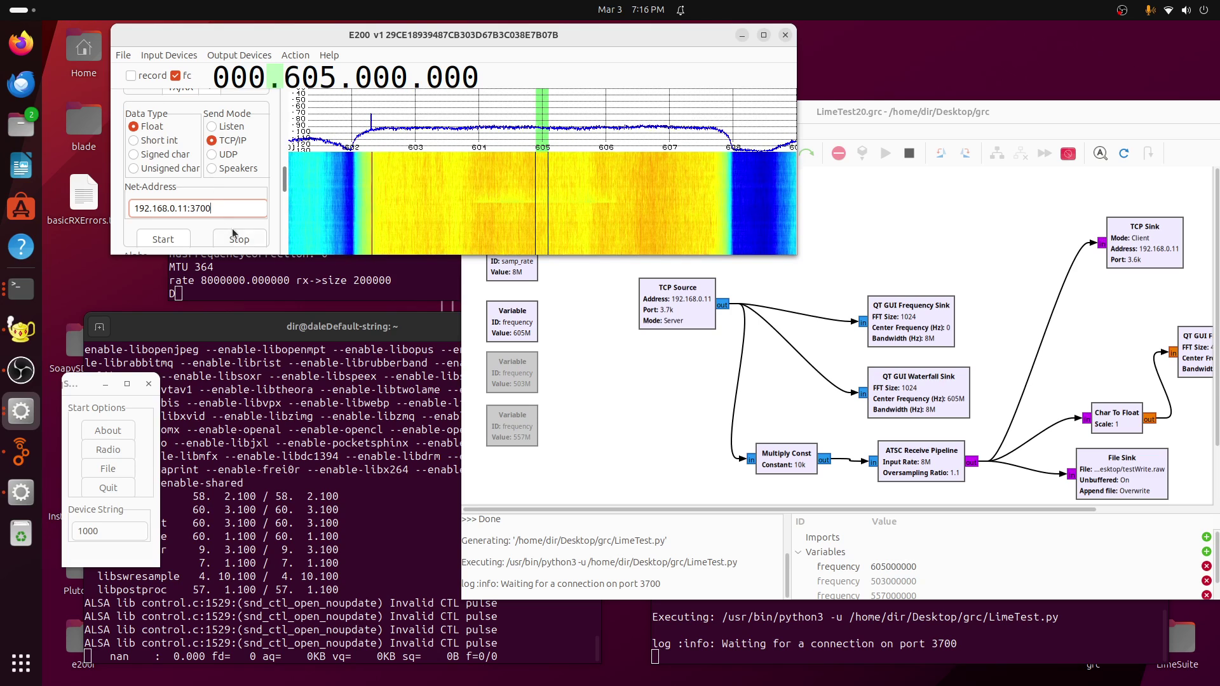
click(181, 238)
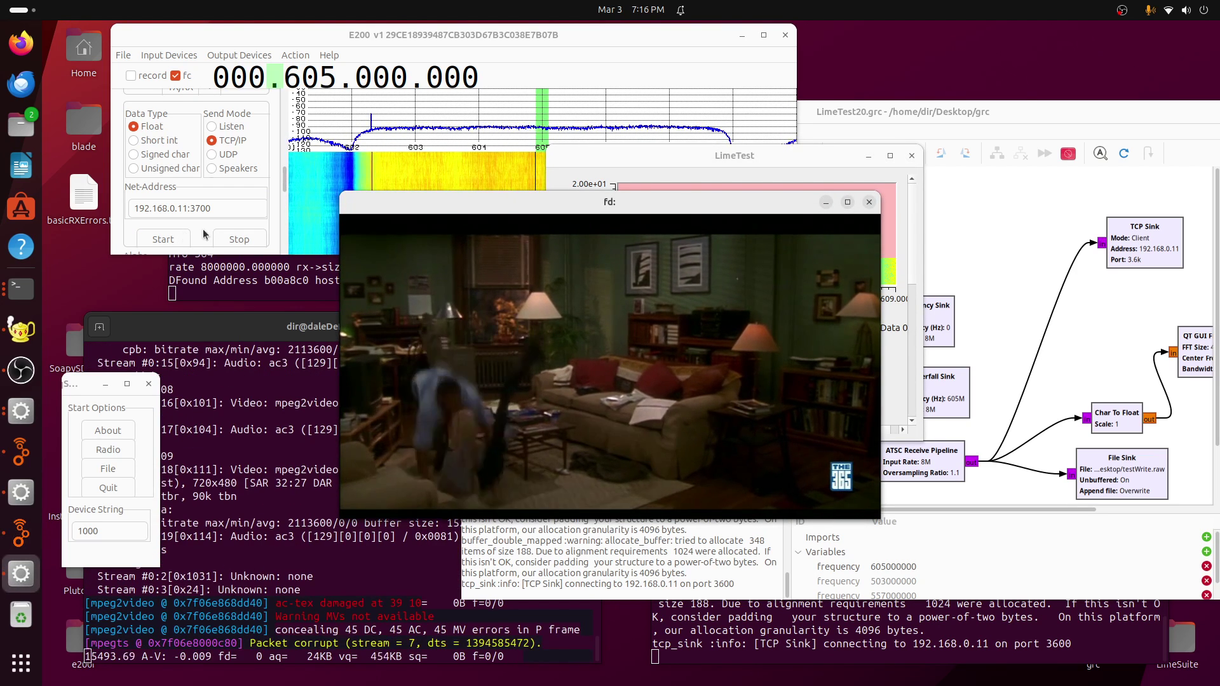
- Move the ffplay TV window left and cycle through the broadcast's programmes with the c key
drag(490, 201, 450, 200)
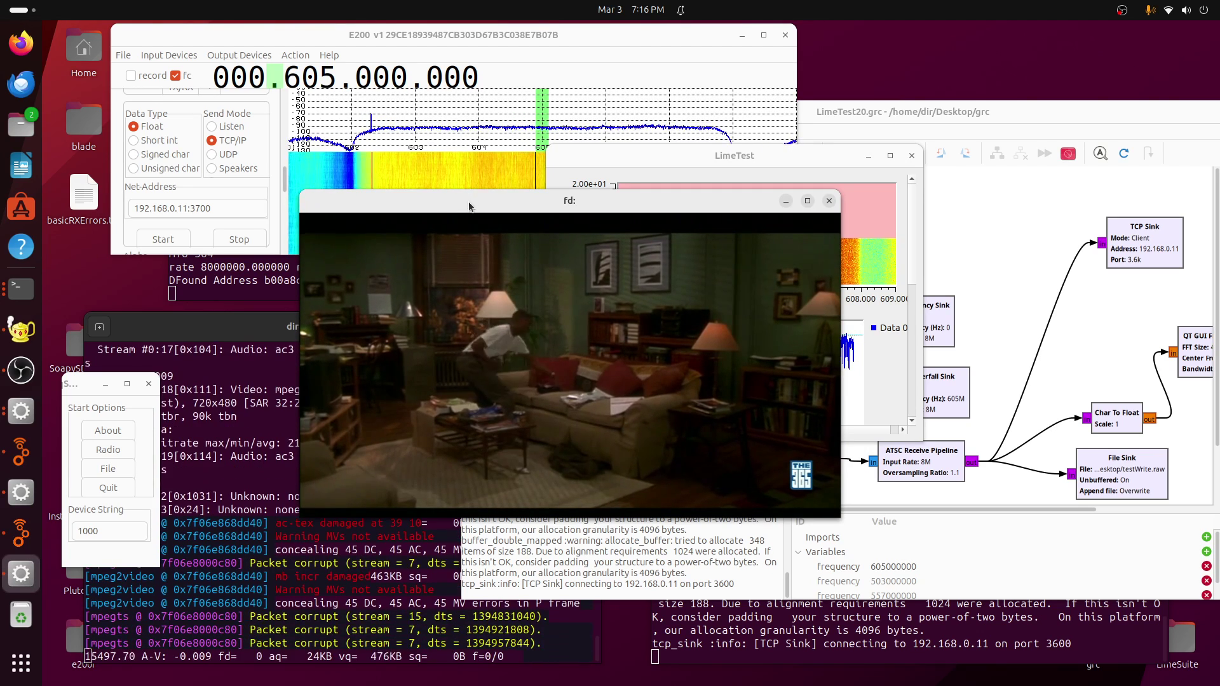
drag(468, 200, 443, 195)
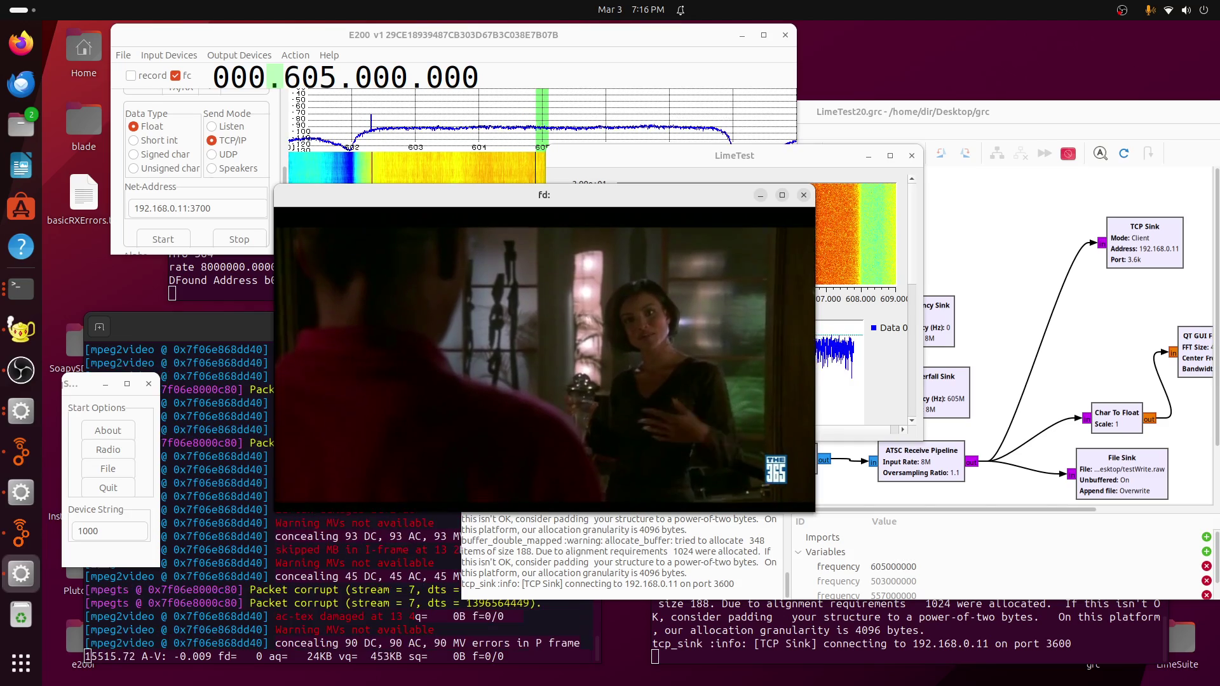
key(c)
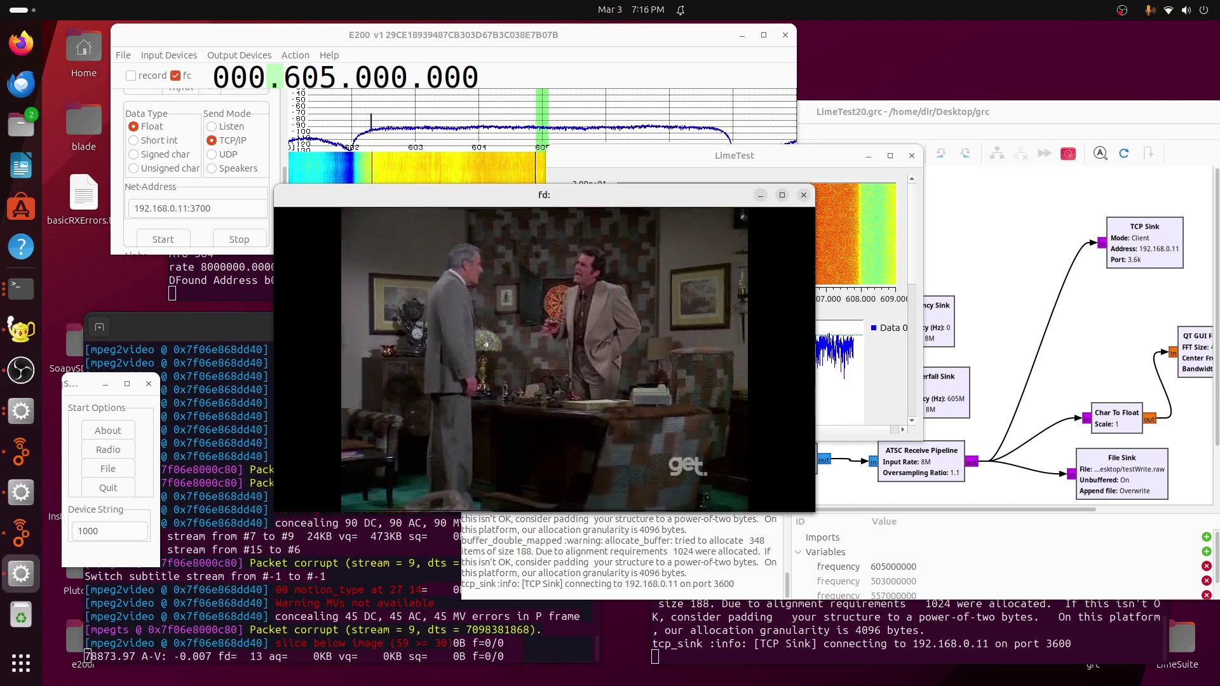
key(c)
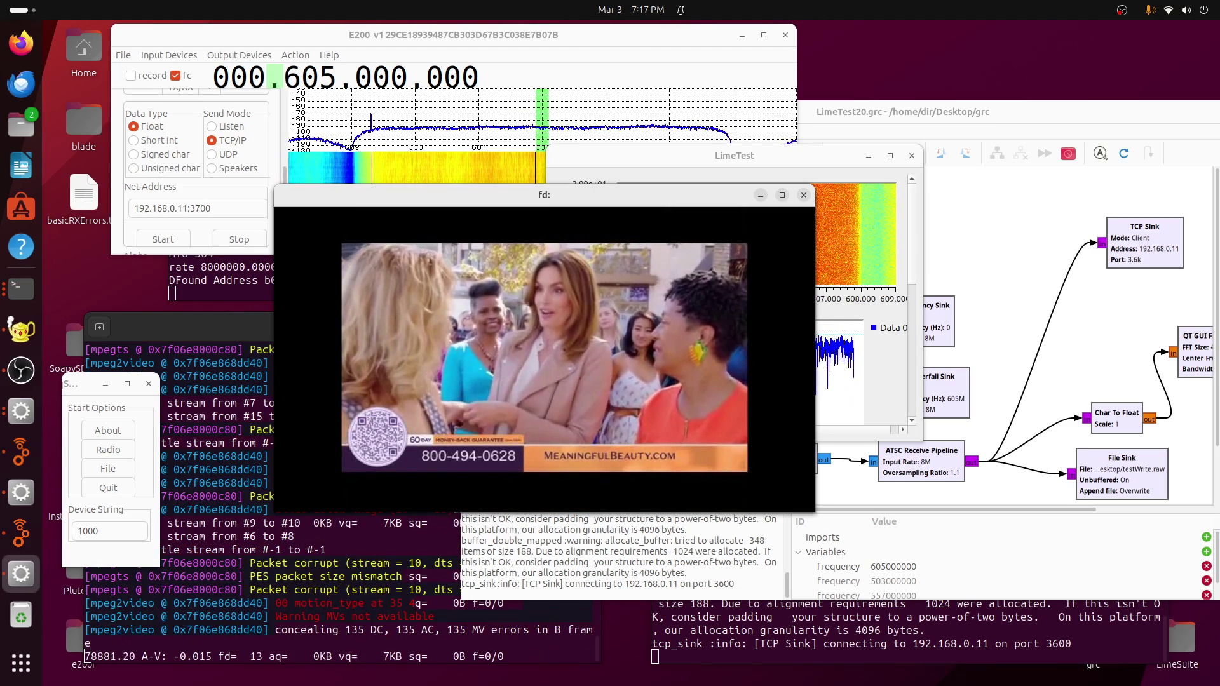
key(c)
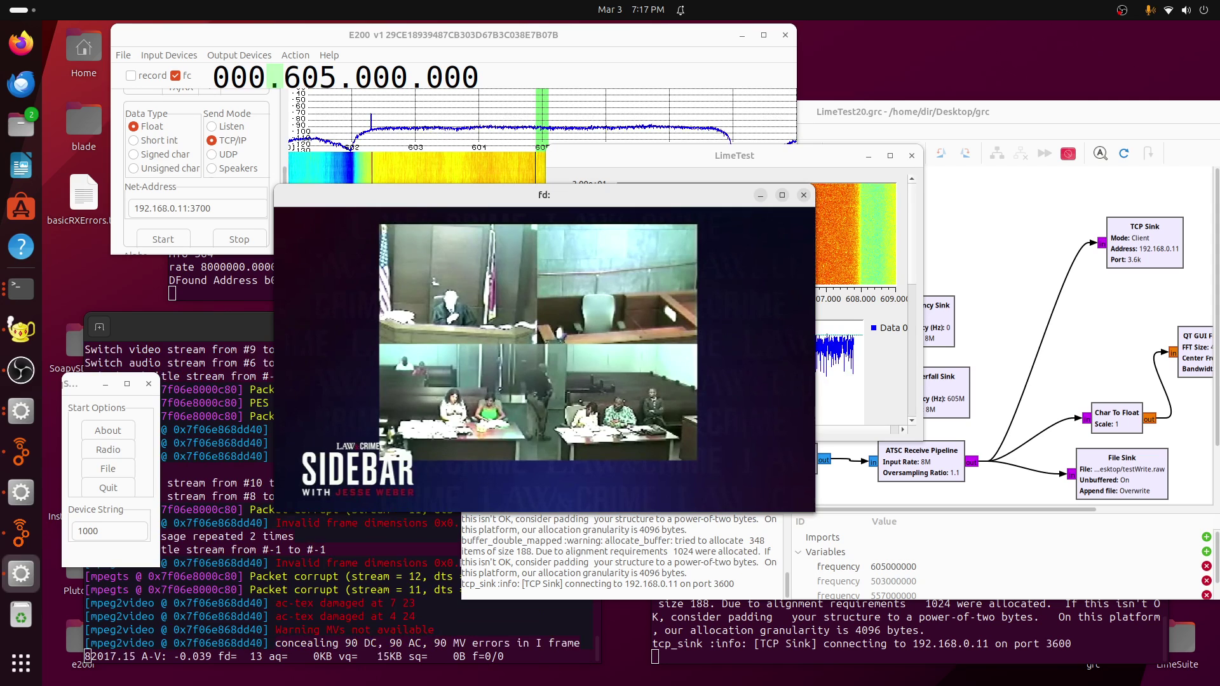
key(c)
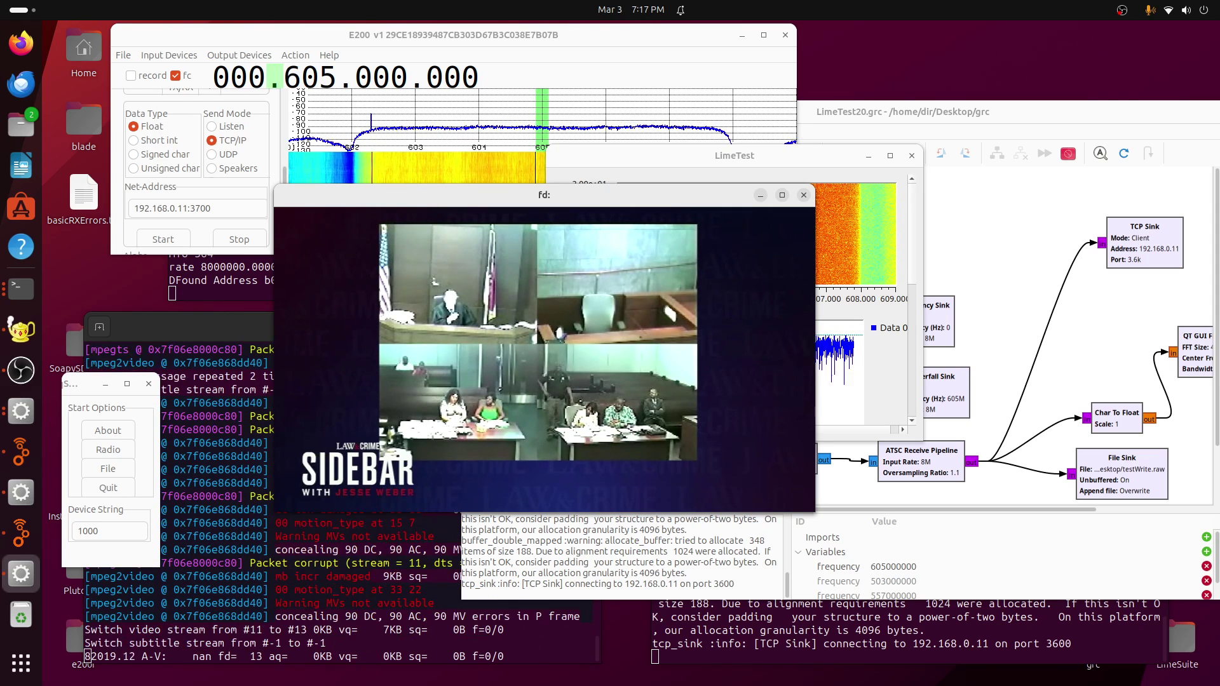
key(c)
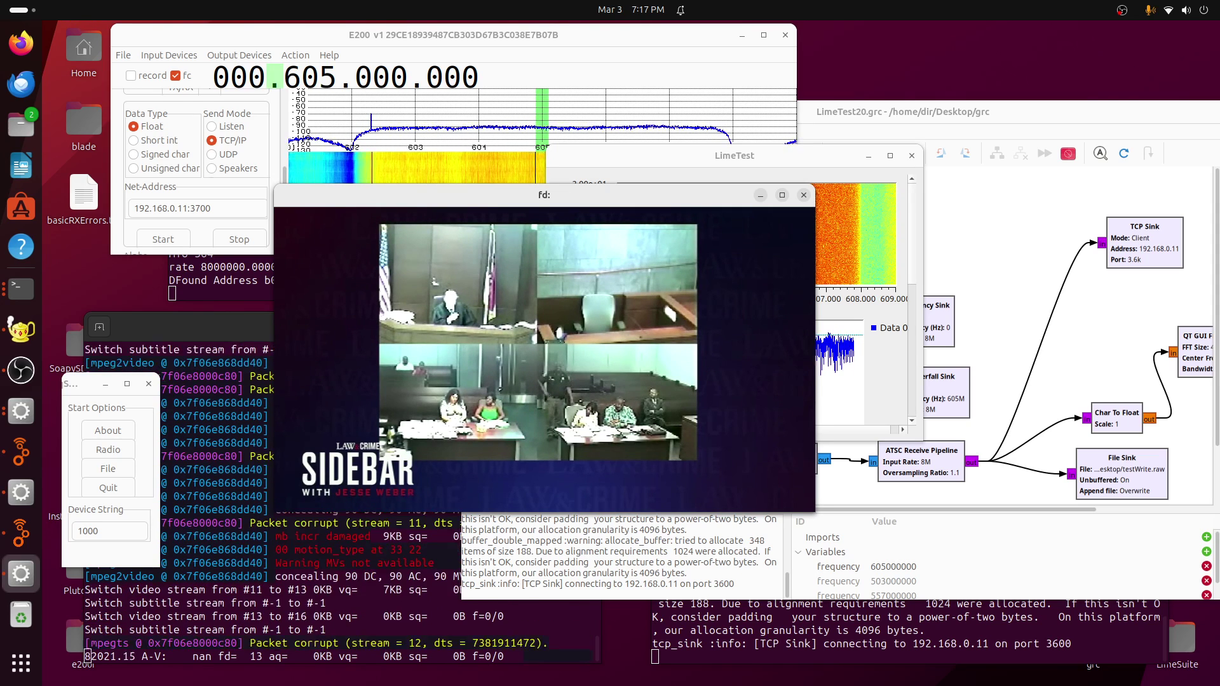
key(c)
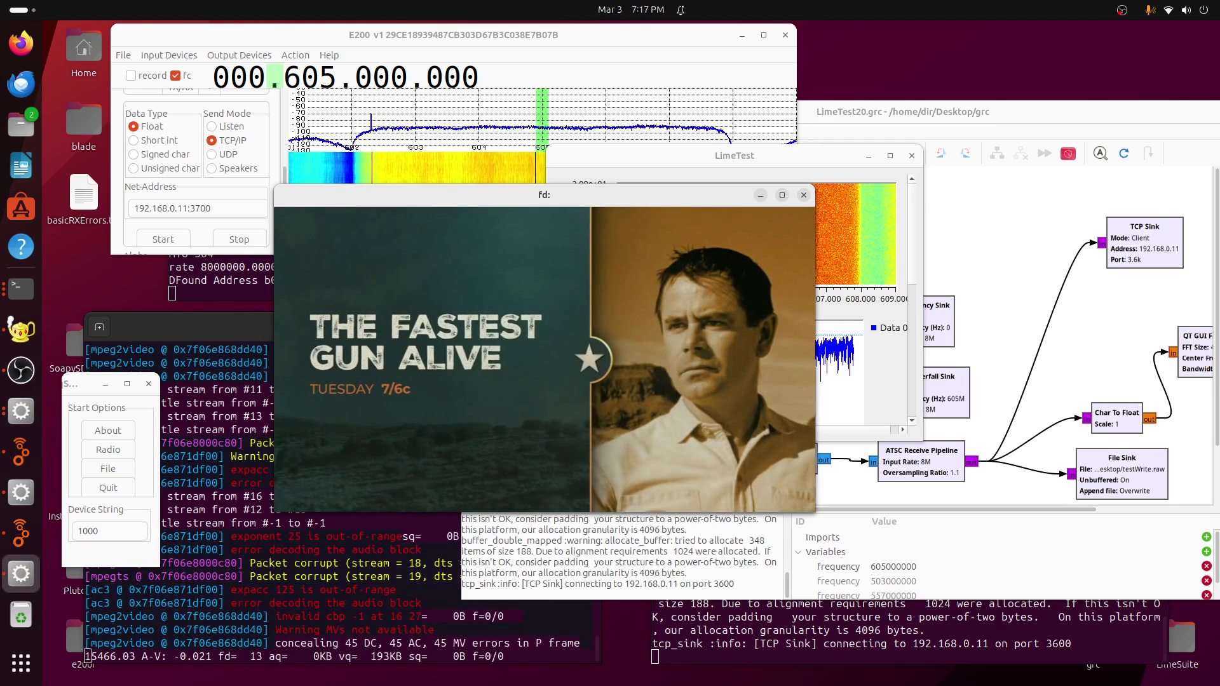
key(c)
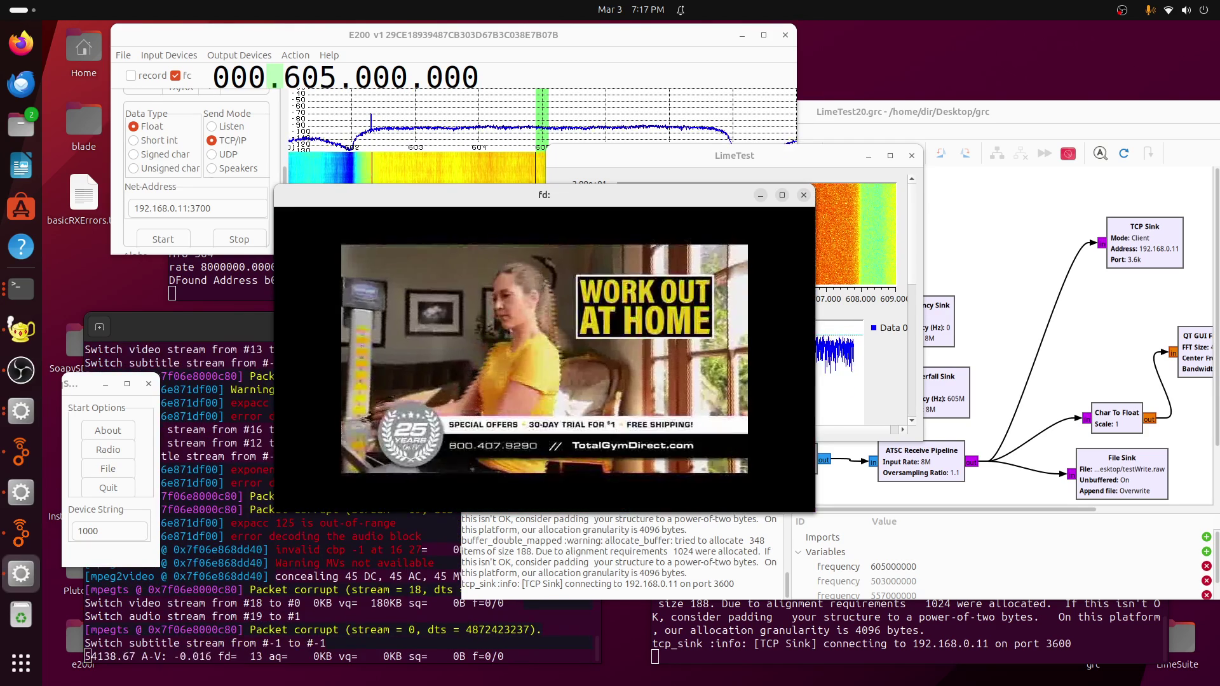
key(c)
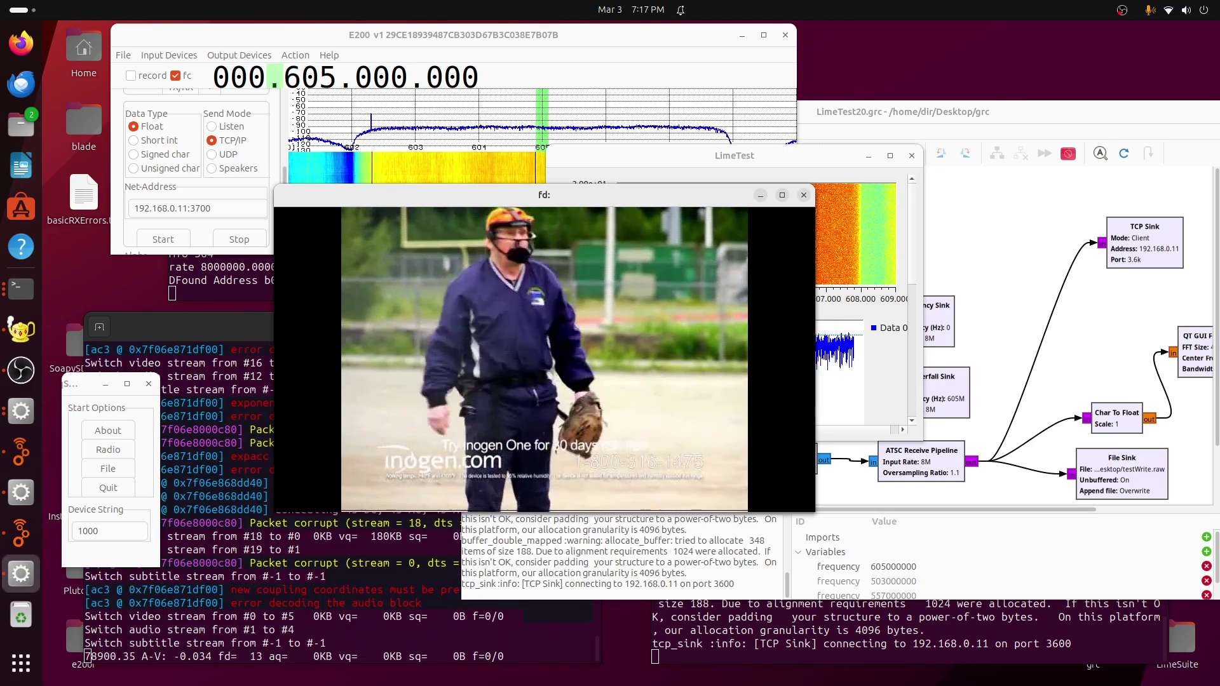
key(c)
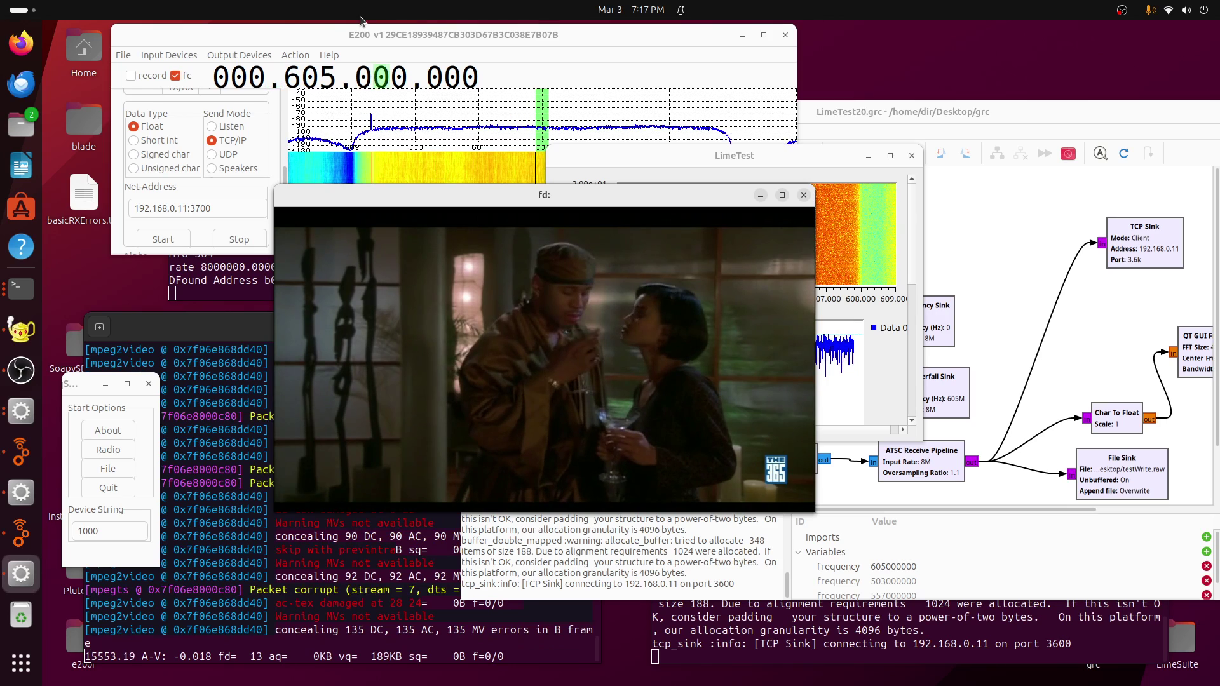
- Stop the E200 stream in iqSDR and kill the LimeTest20 flowgraph
click(339, 32)
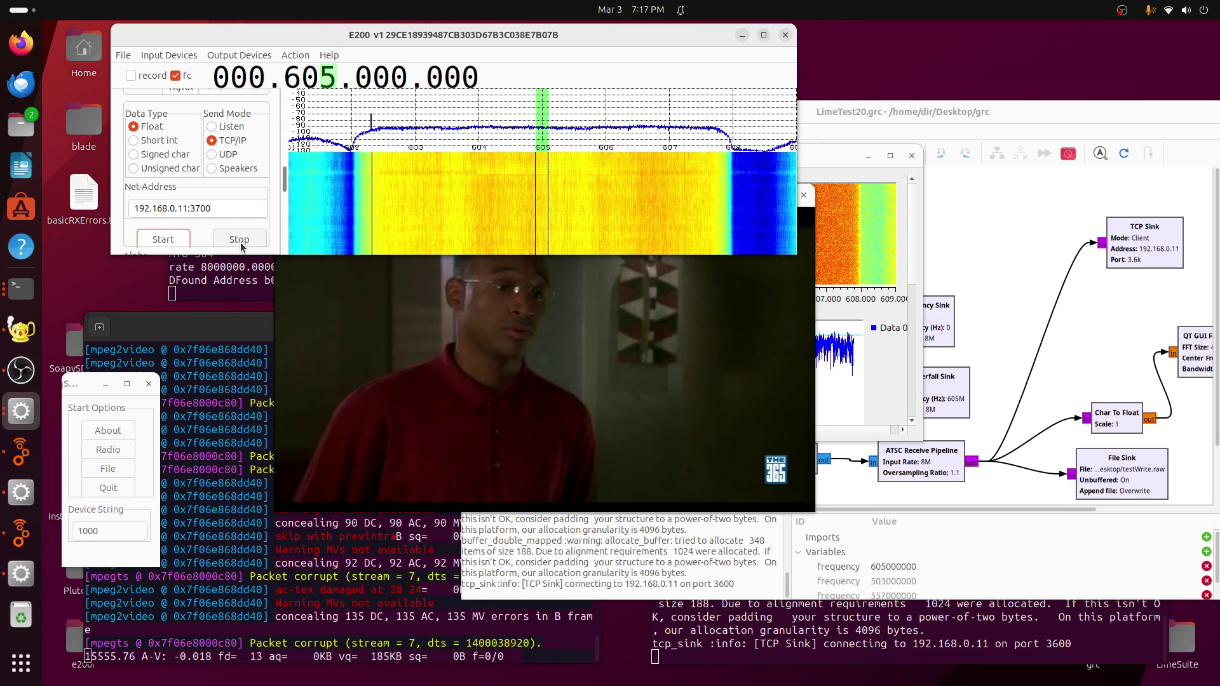
click(242, 236)
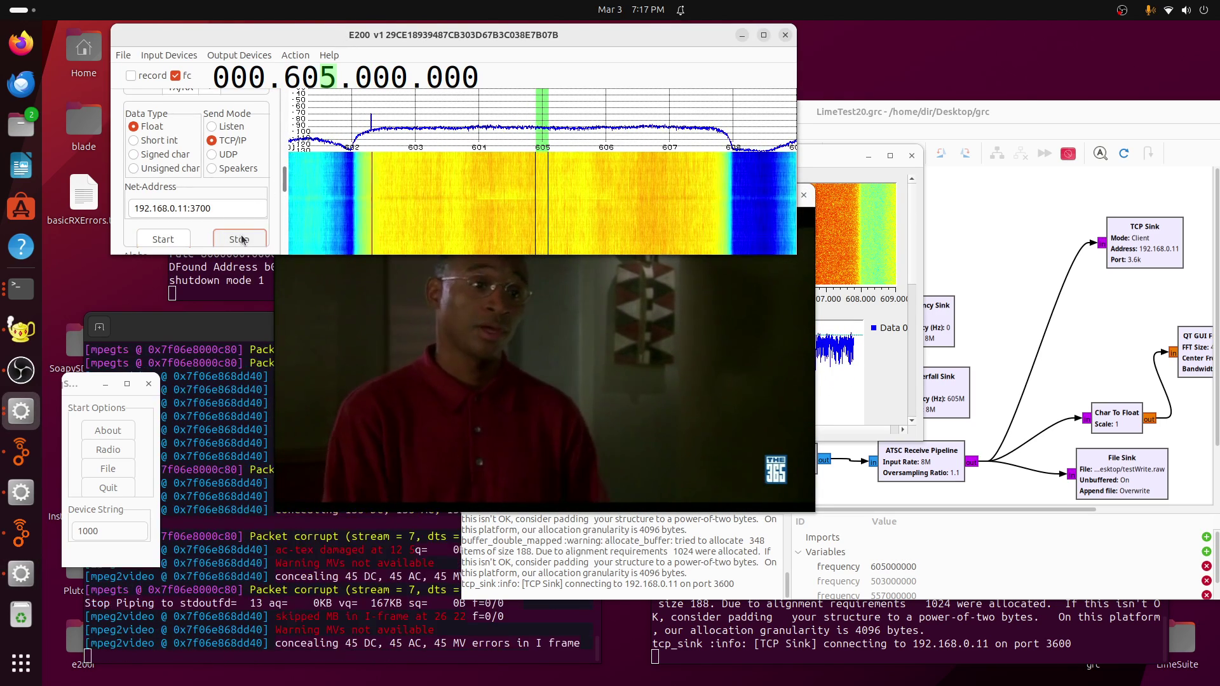
click(1013, 195)
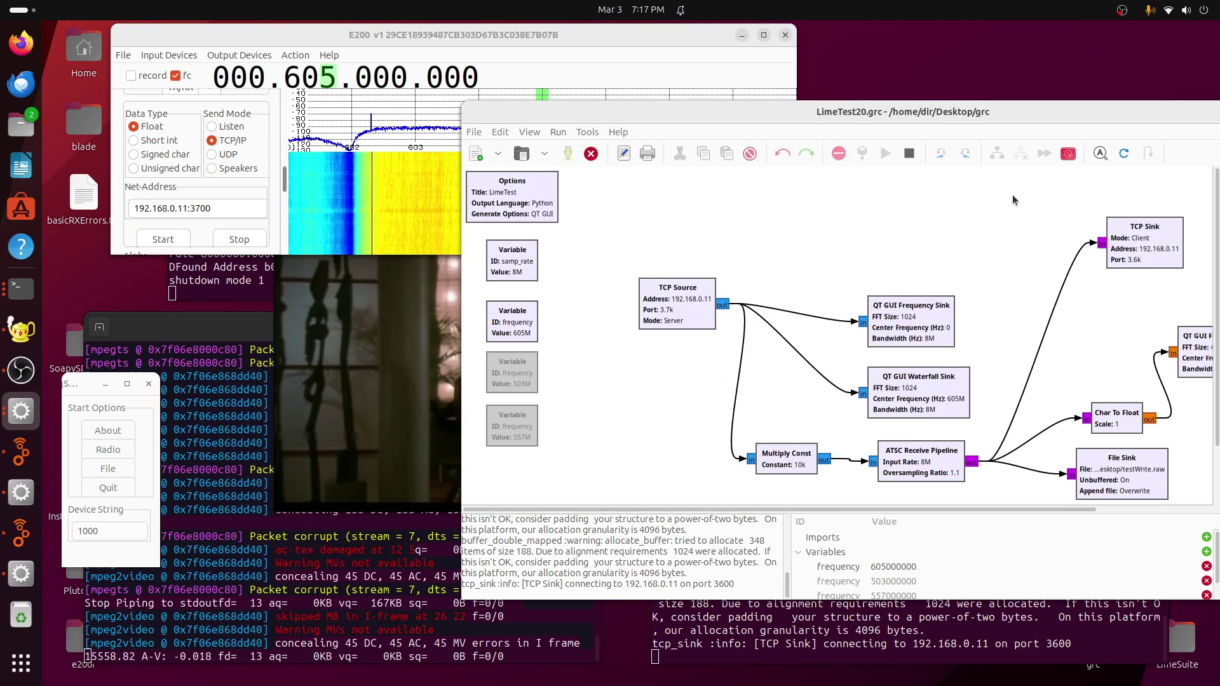
click(908, 154)
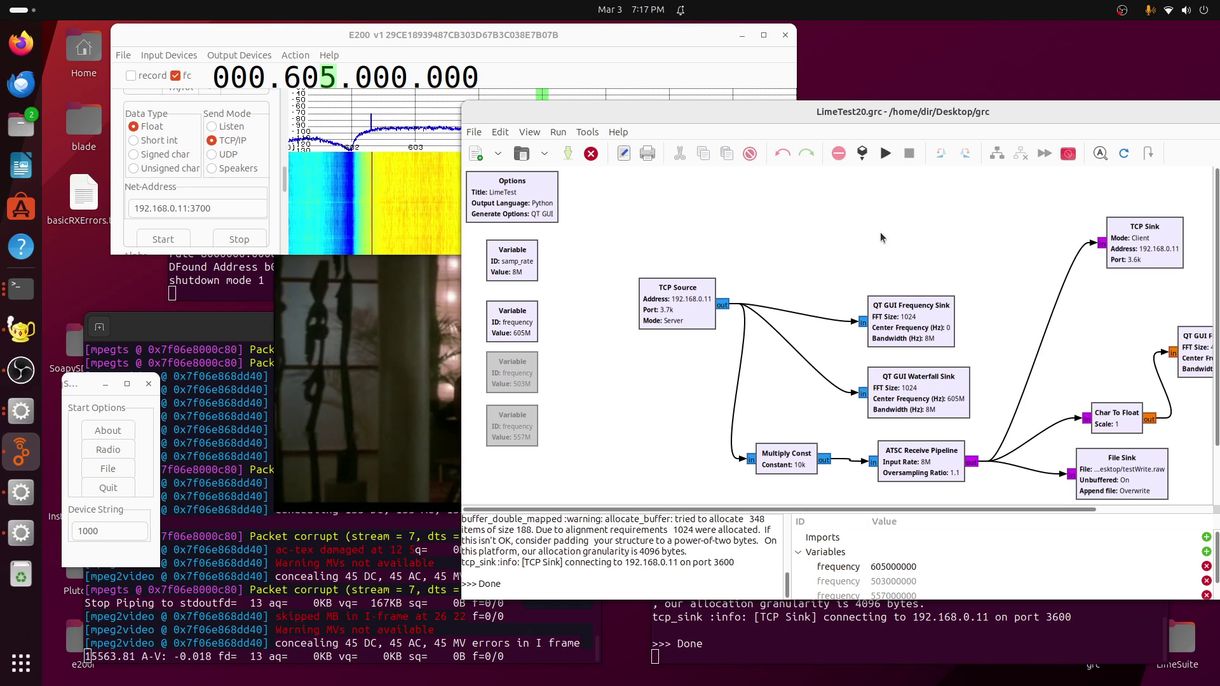